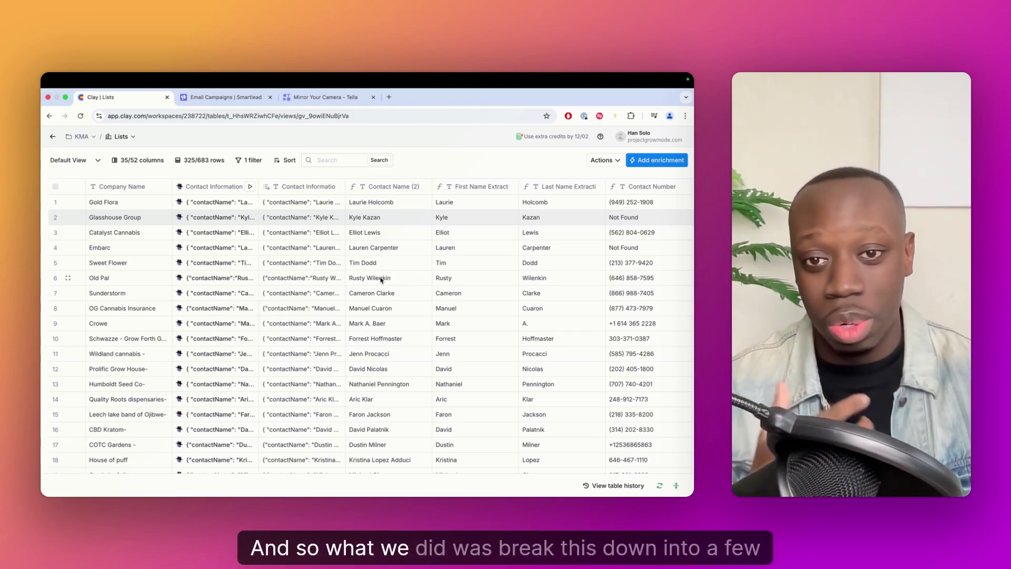
- Check the Lists Pt. 1 campaign's report in Smartlead, and return to the Lists table in Clay
click(237, 101)
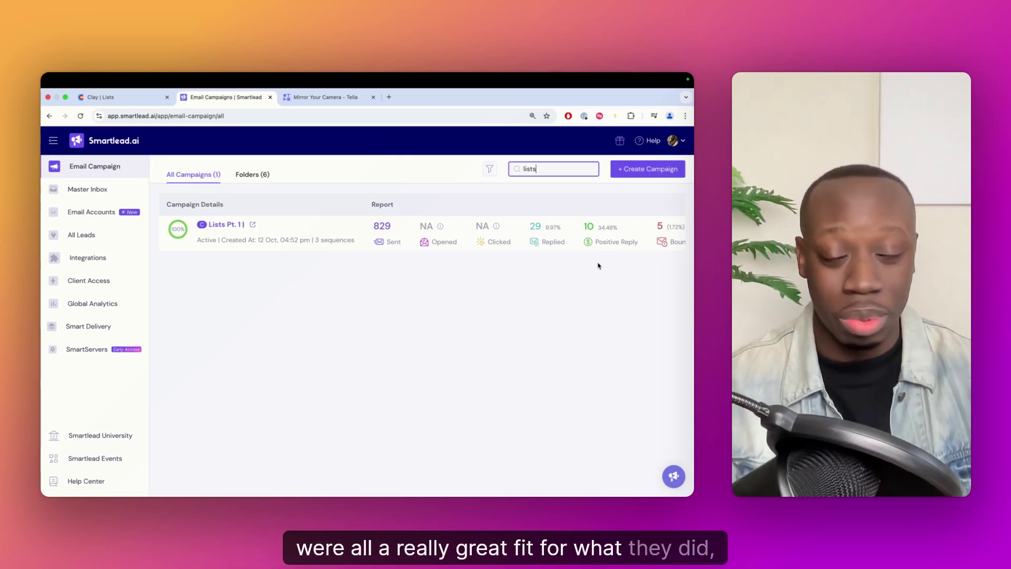
click(145, 100)
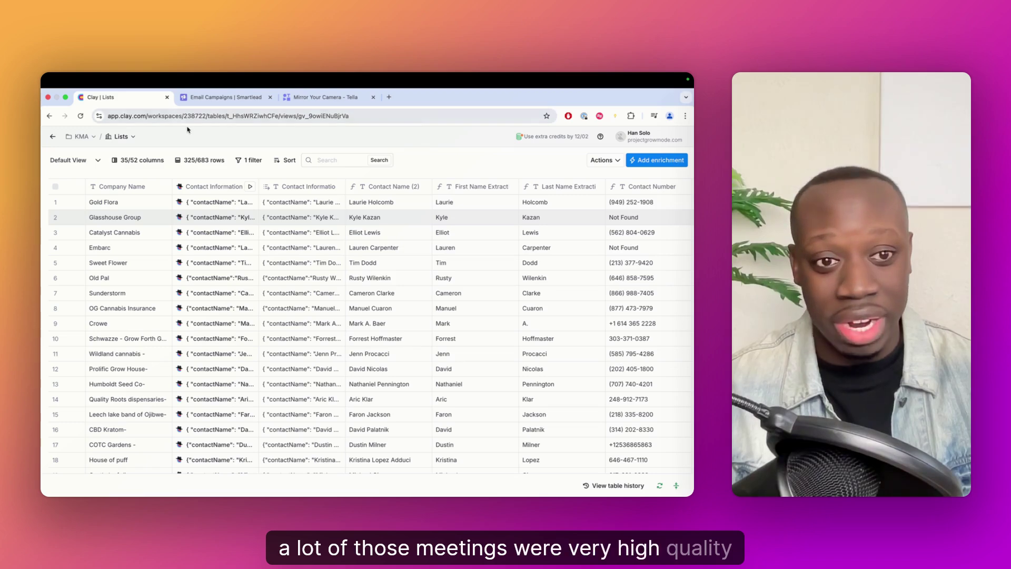
- Open the Contact Information column's settings, review its Claygent mission prompt and JSON output fields, and close the settings
click(212, 187)
click(210, 222)
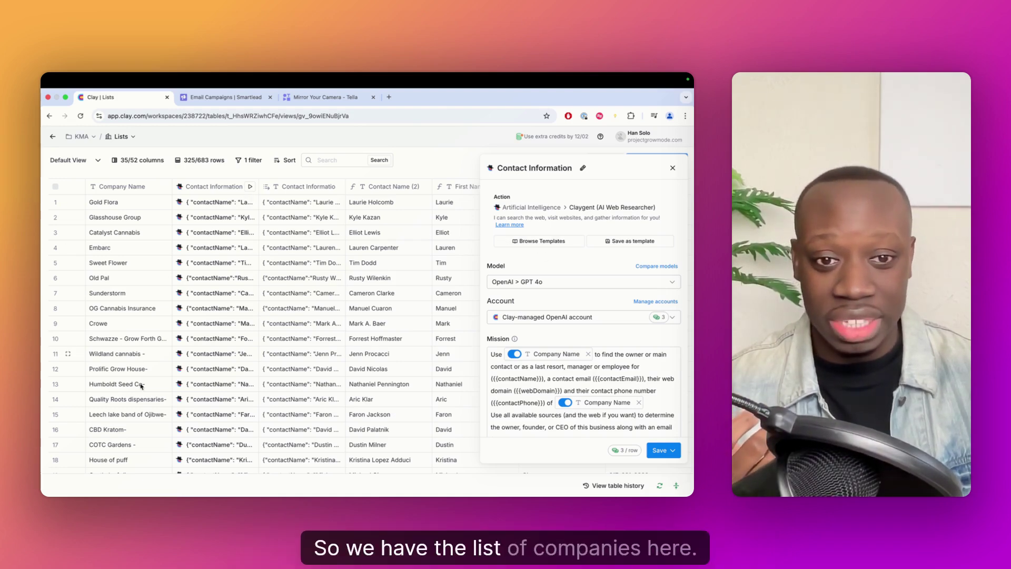
scroll(594, 327, down, 3)
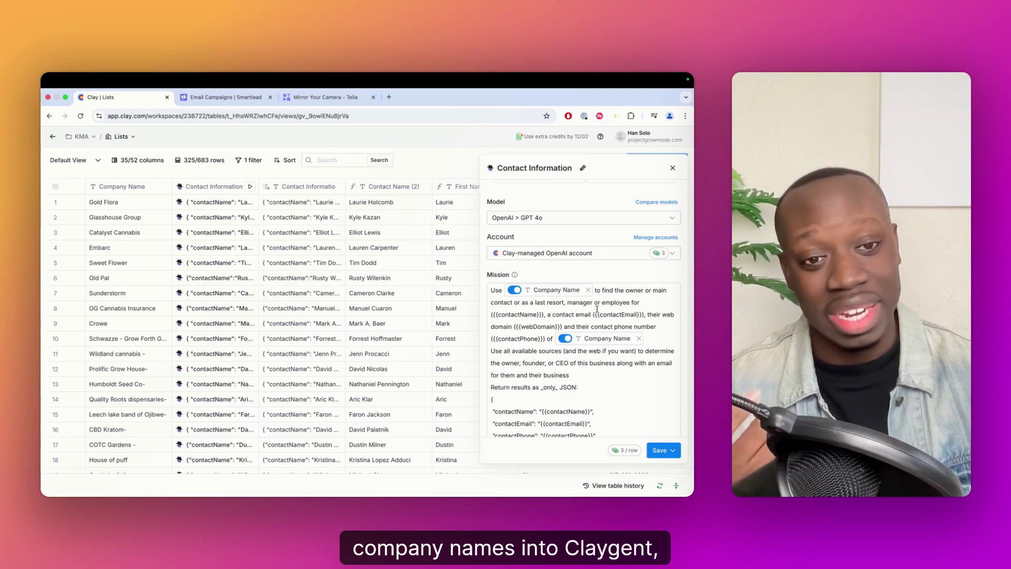
scroll(595, 308, down, 3)
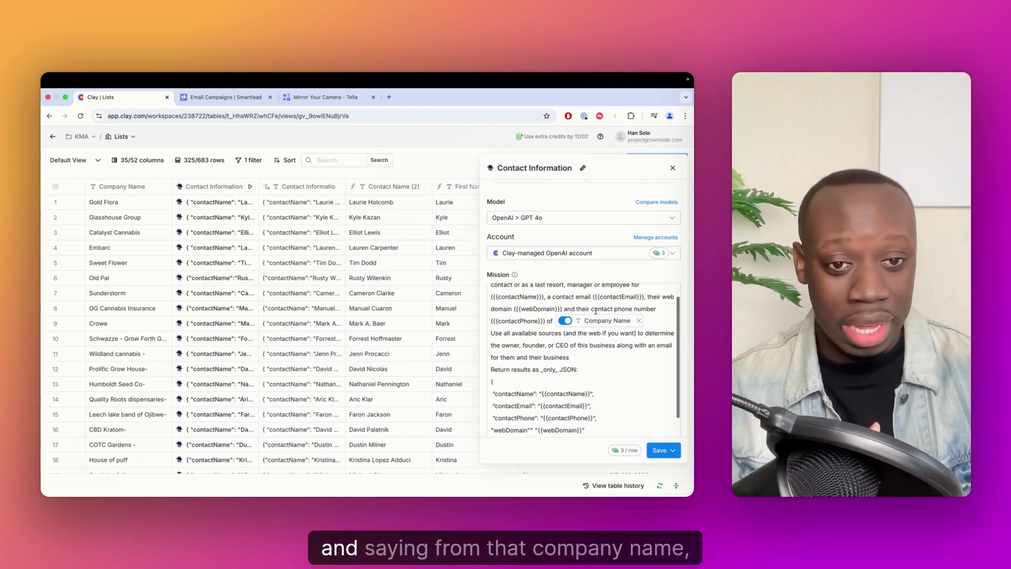
scroll(595, 311, down, 1)
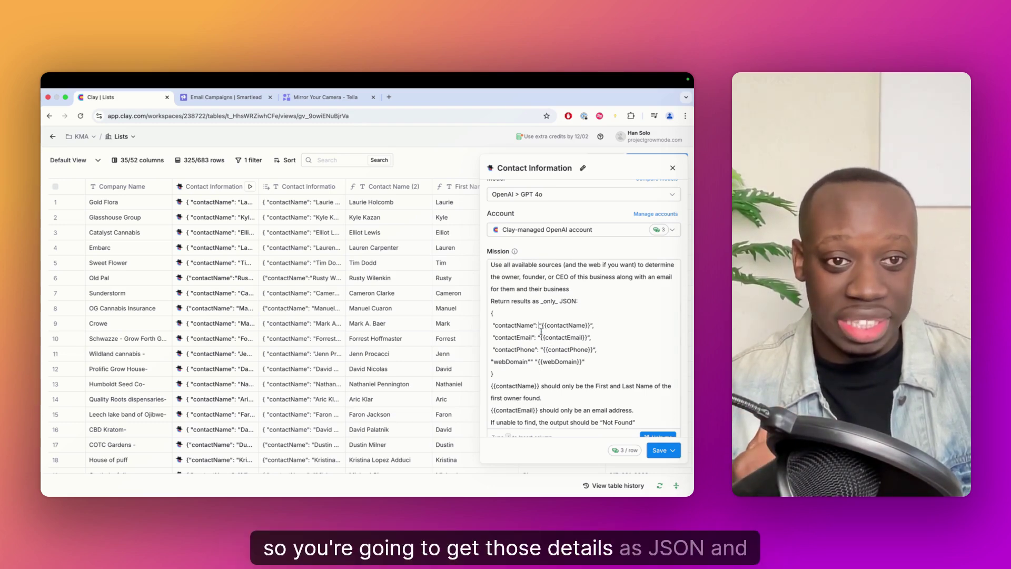
drag(539, 326, 548, 373)
click(547, 374)
click(672, 168)
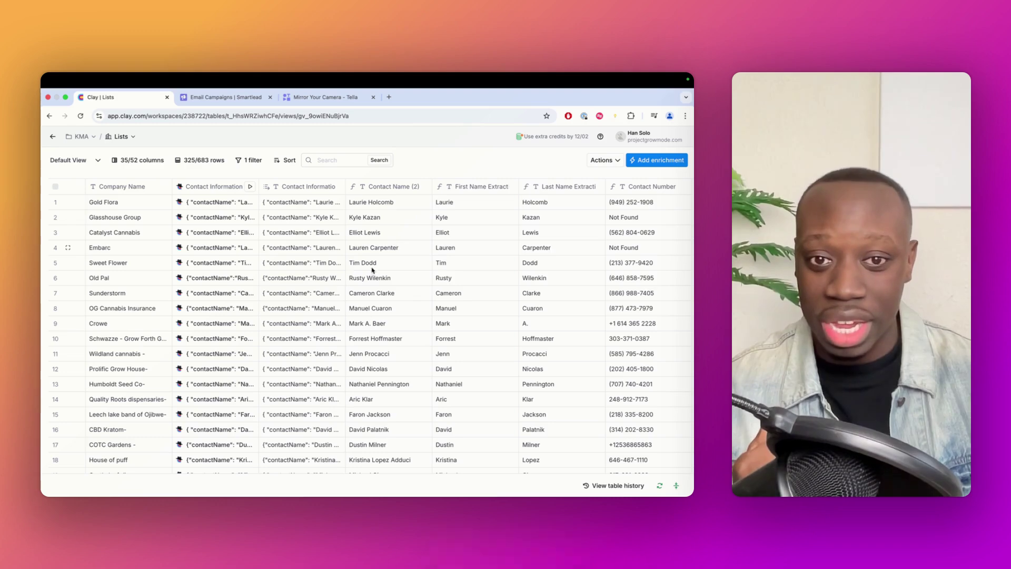
- Inspect the full contact JSON for Catalyst Cannabis and review the extracted name, phone and email columns
scroll(371, 336, right, 1)
double_click(295, 233)
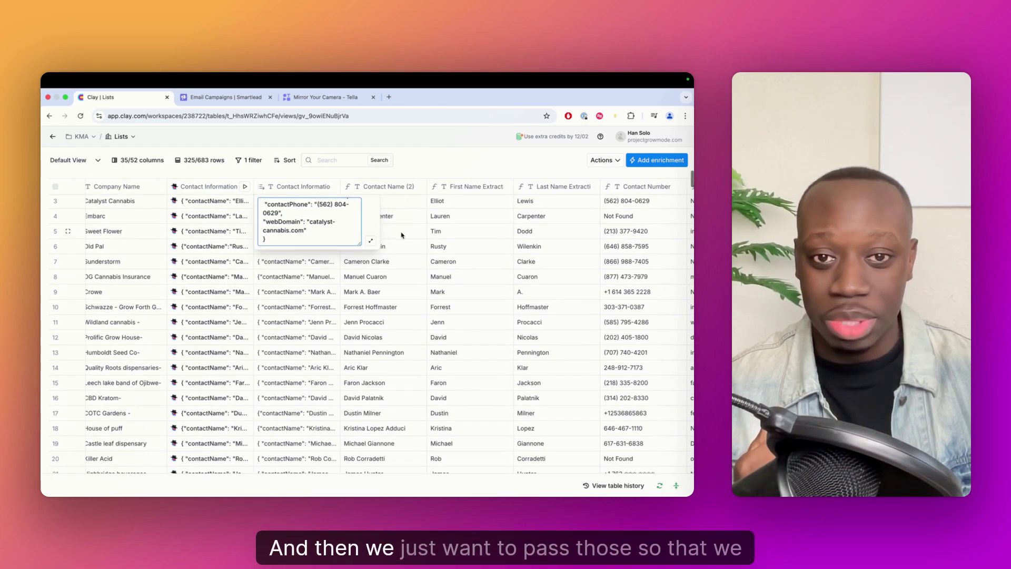
key(Escape)
scroll(399, 248, right, 1)
scroll(400, 250, right, 5)
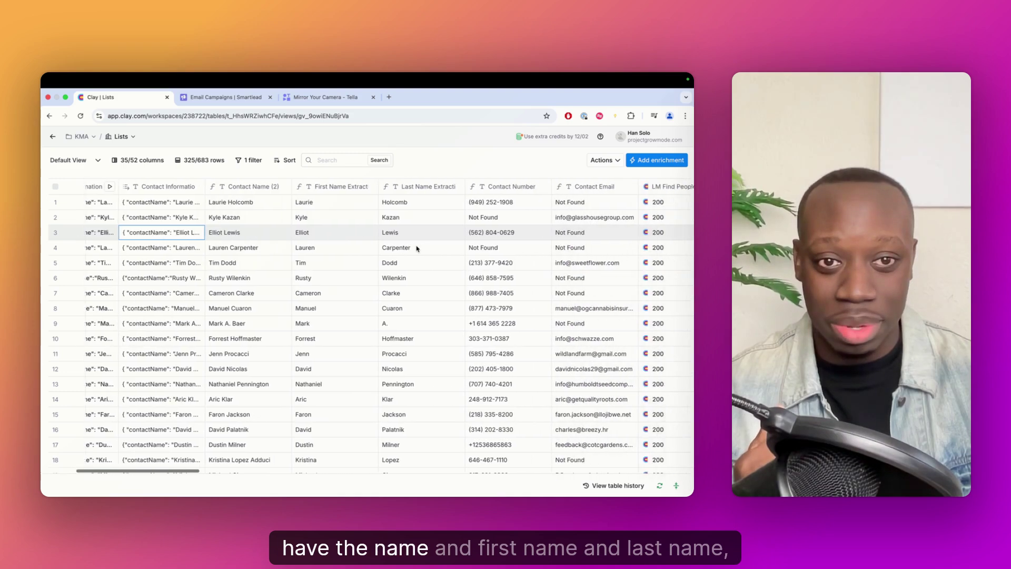
scroll(364, 300, right, 5)
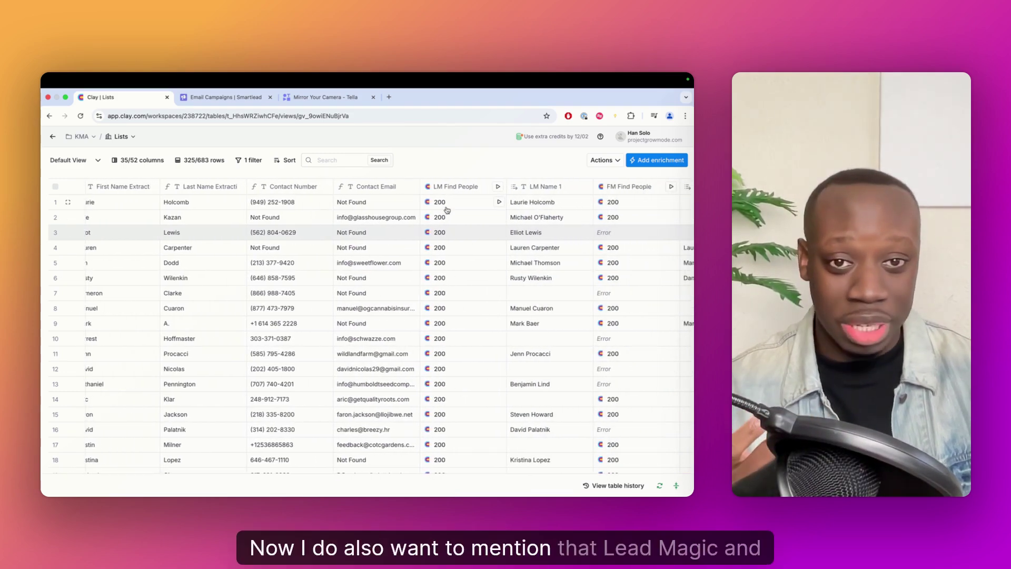
- View the first contact's details in the FM Find People result for Glasshouse Group, and close the cell details
click(445, 205)
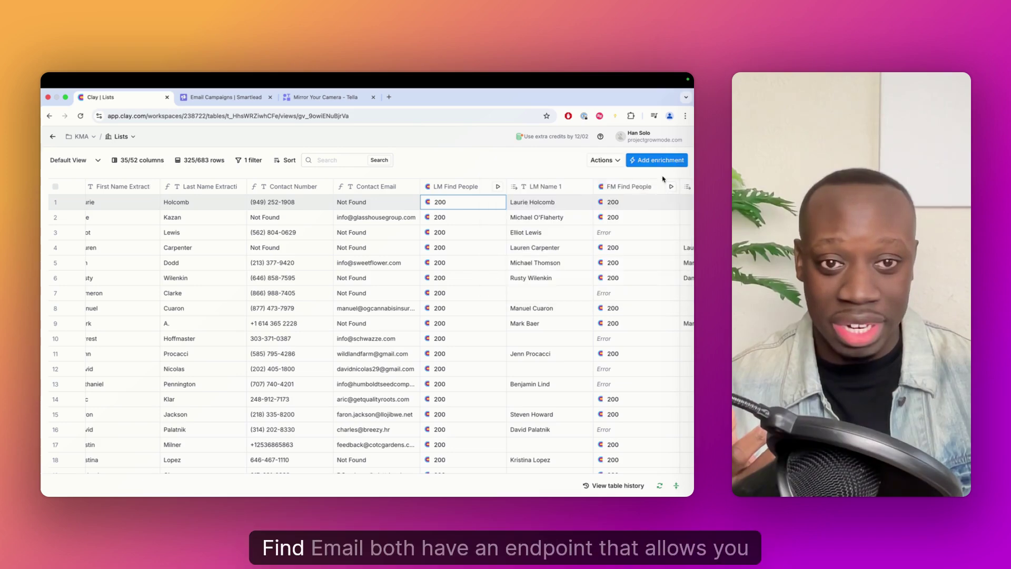
click(606, 221)
click(505, 215)
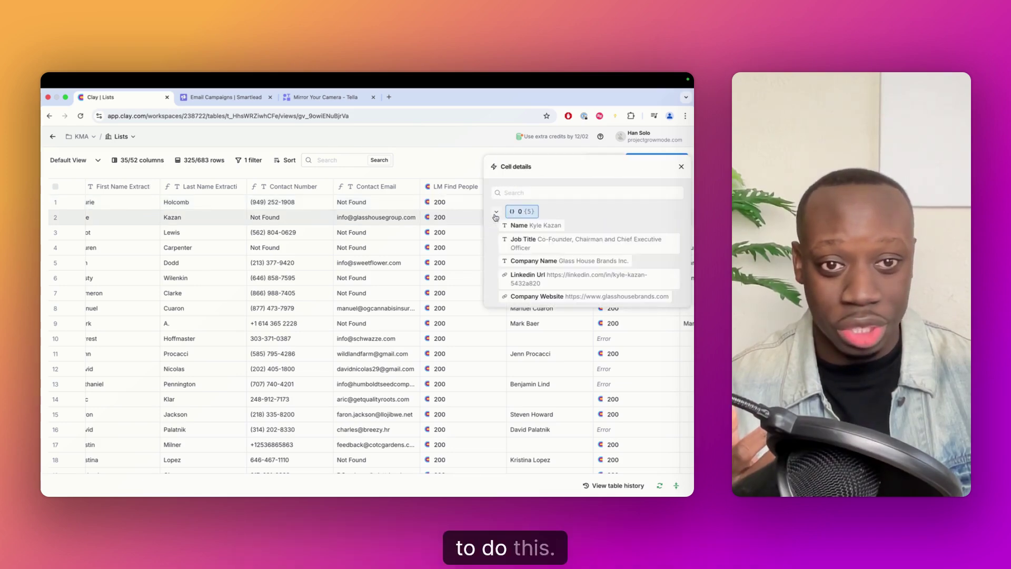
mouse_move(545, 263)
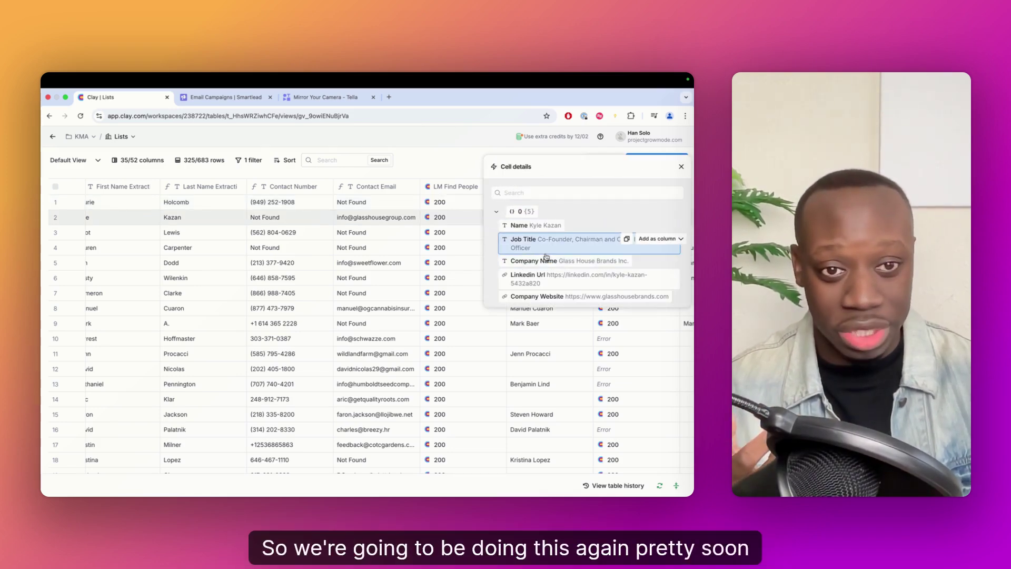
click(680, 167)
- Examine the domain column and the Find Work Email waterfall columns through to the work email and validation results
scroll(501, 241, right, 3)
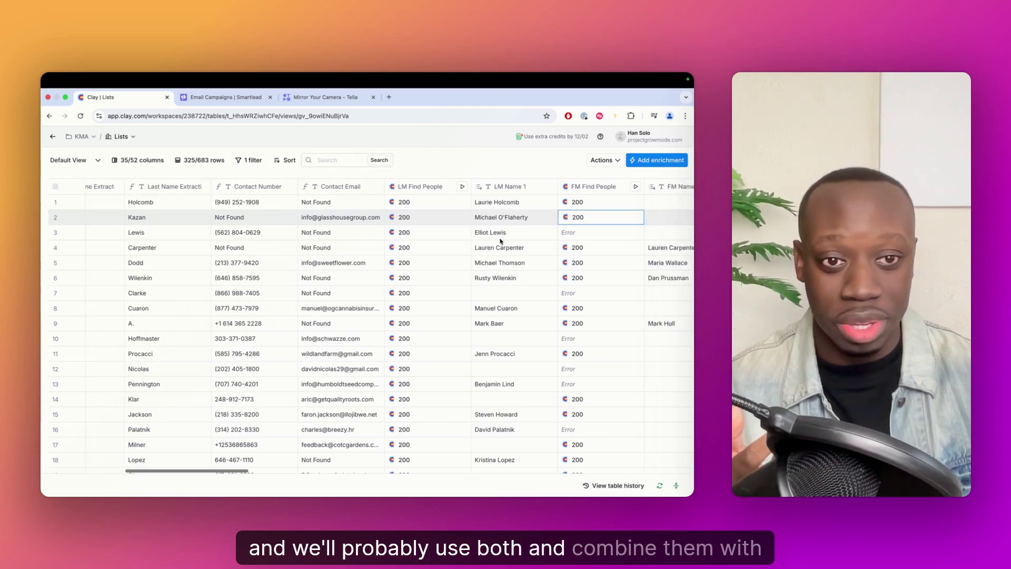
scroll(285, 253, right, 10)
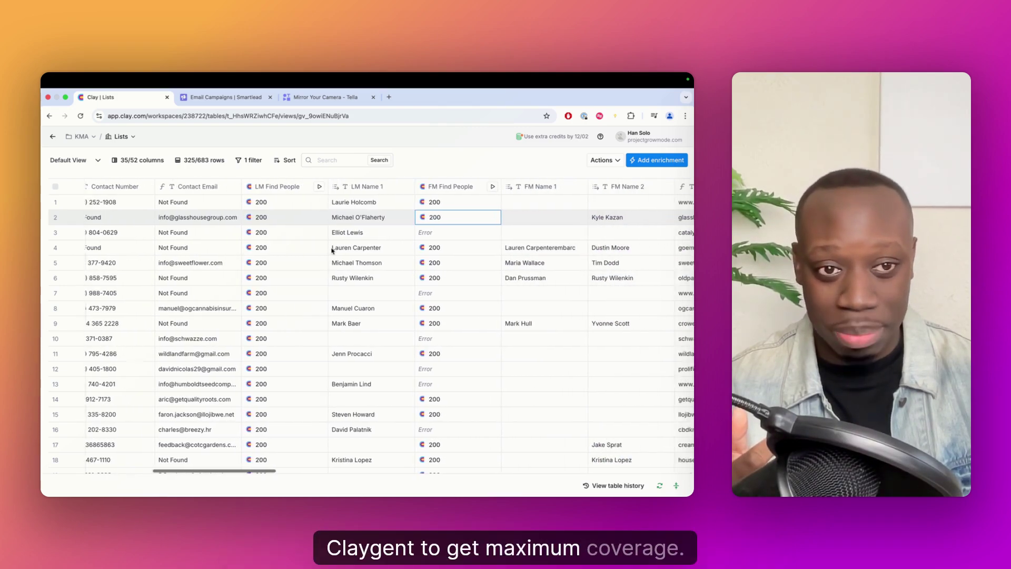
scroll(333, 250, right, 4)
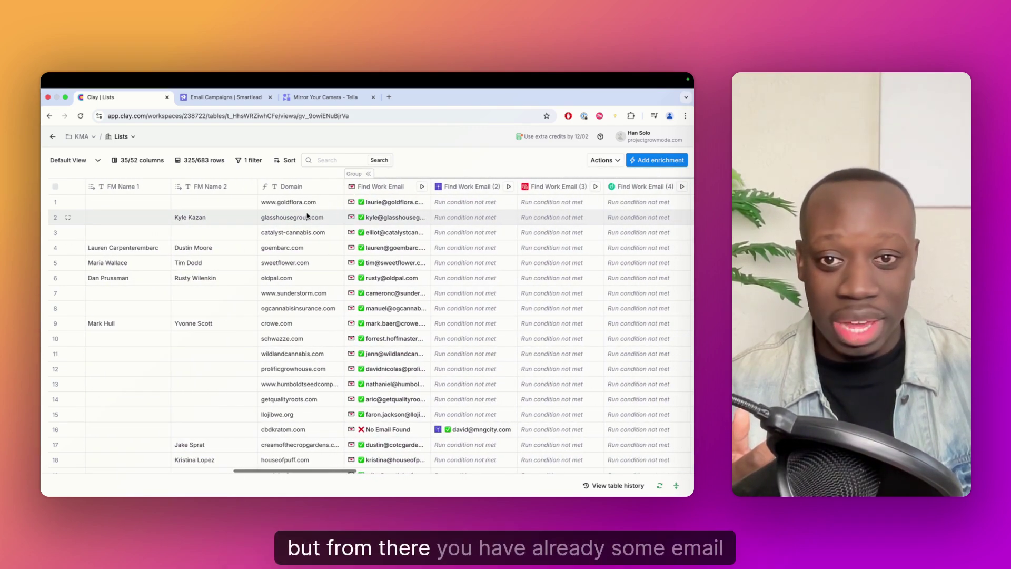
scroll(299, 219, left, 1)
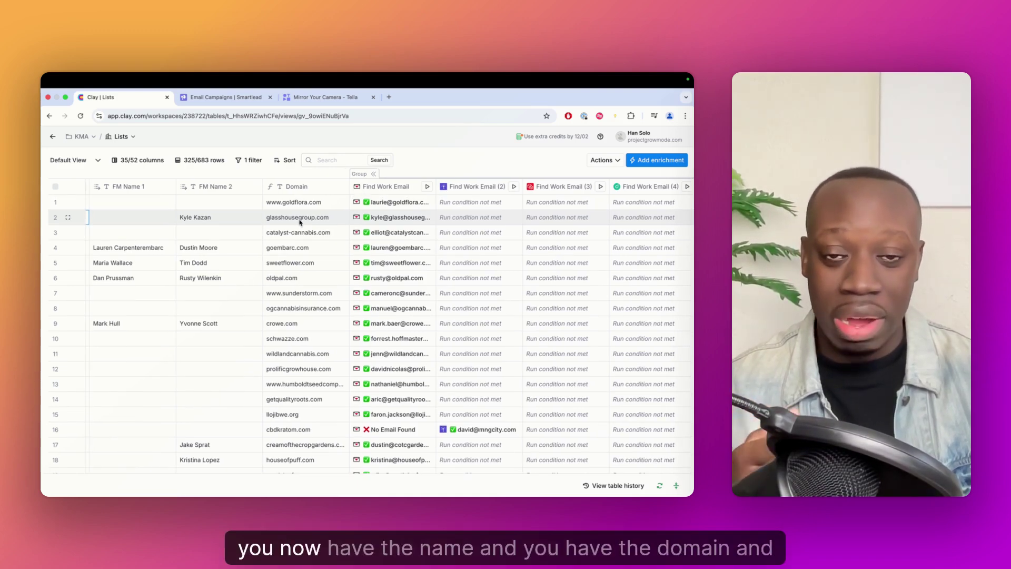
scroll(299, 222, right, 2)
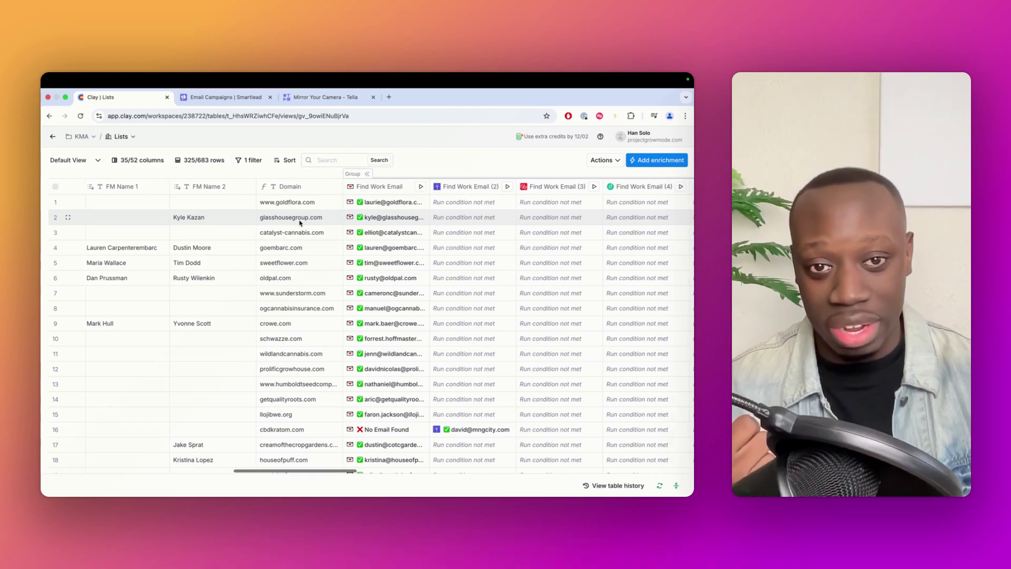
scroll(299, 222, right, 1)
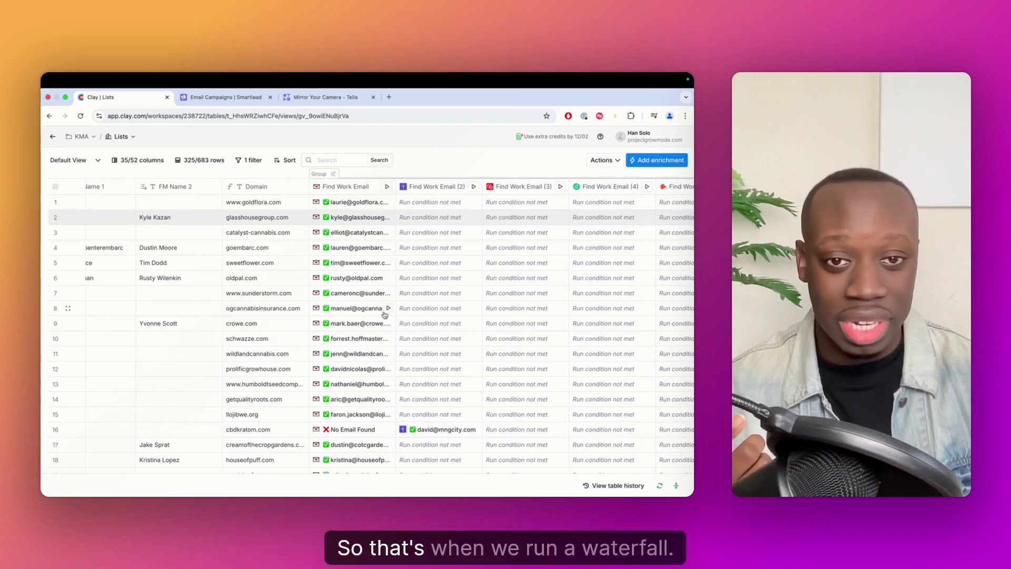
scroll(392, 264, right, 6)
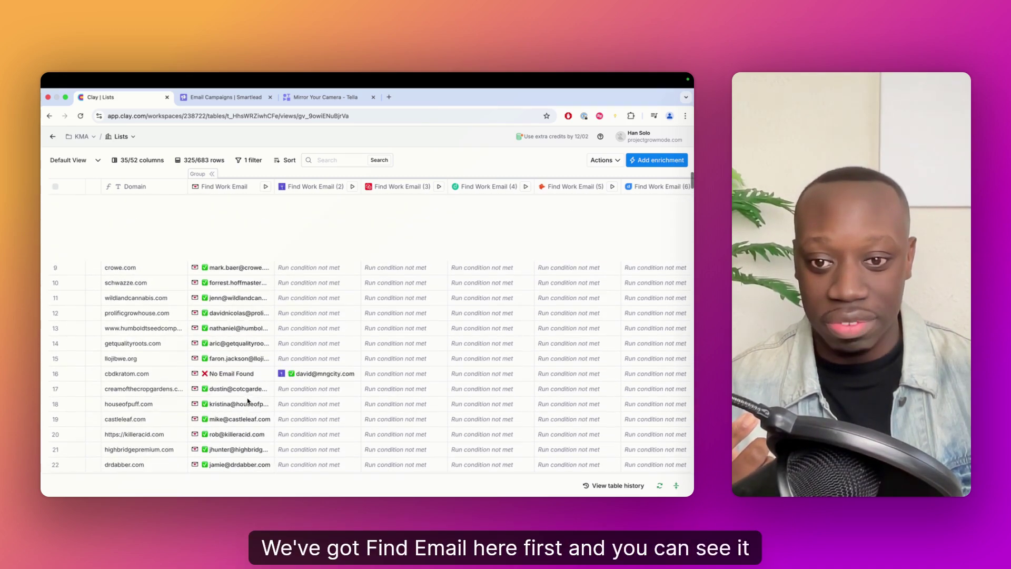
scroll(252, 384, right, 7)
scroll(252, 385, left, 4)
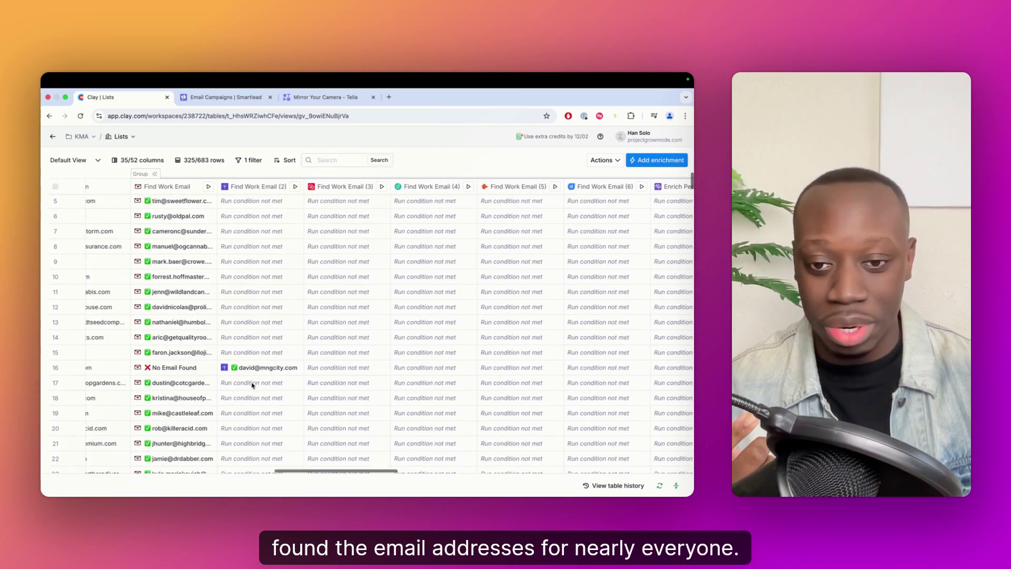
scroll(326, 380, down, 6)
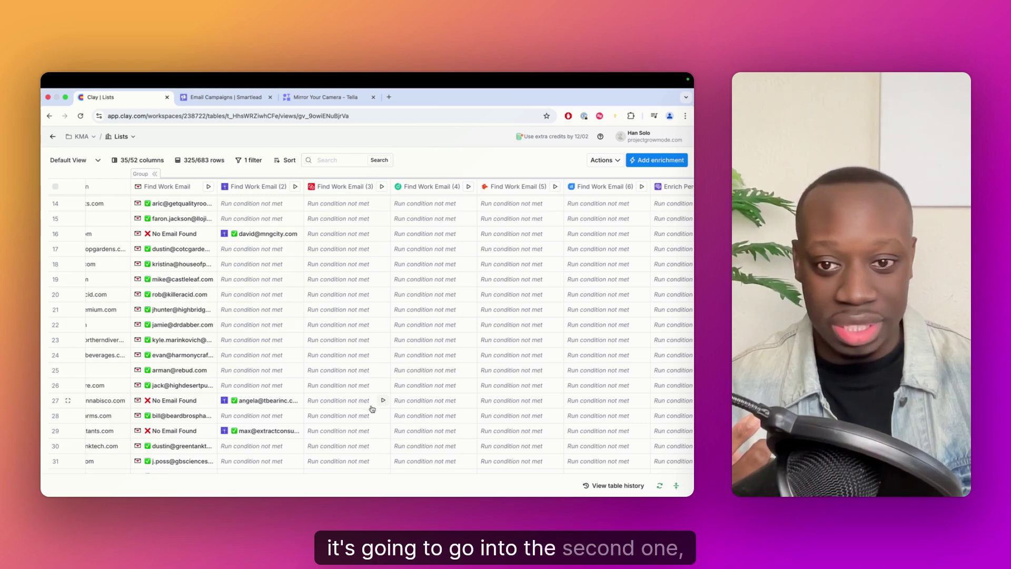
scroll(316, 411, right, 9)
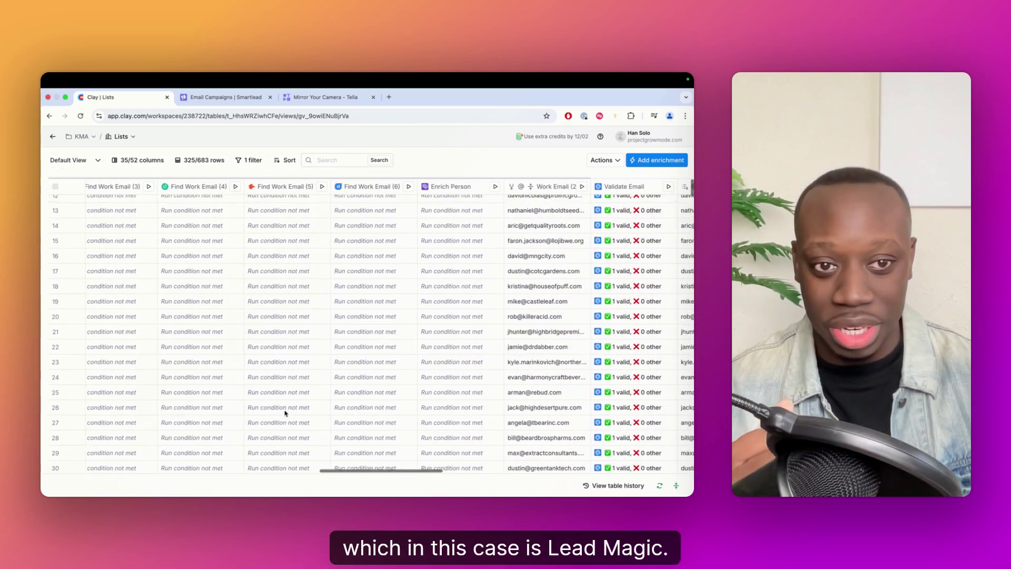
scroll(285, 413, up, 5)
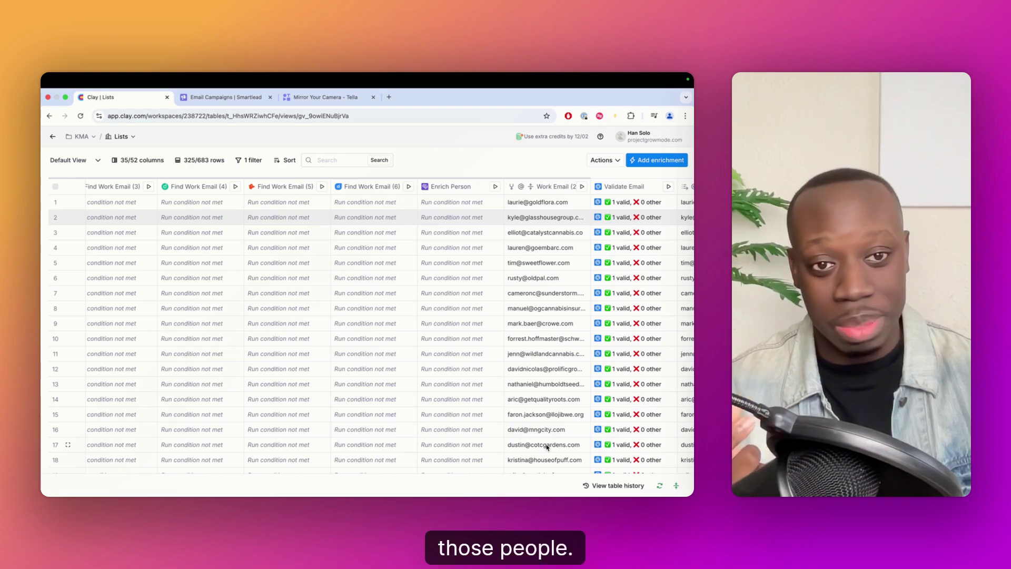
- Open the Company Research column's settings for editing
scroll(546, 444, right, 18)
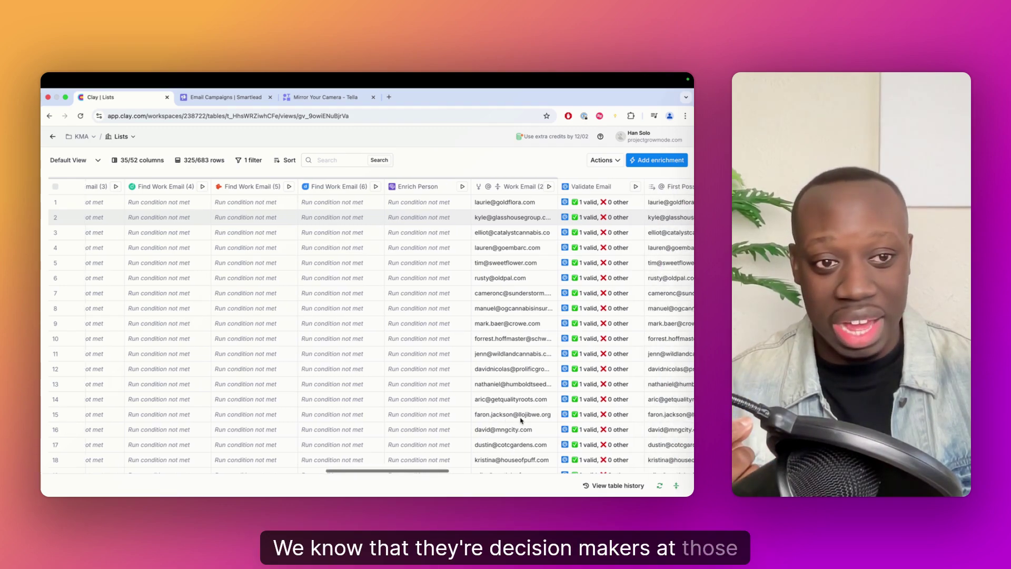
scroll(520, 420, right, 10)
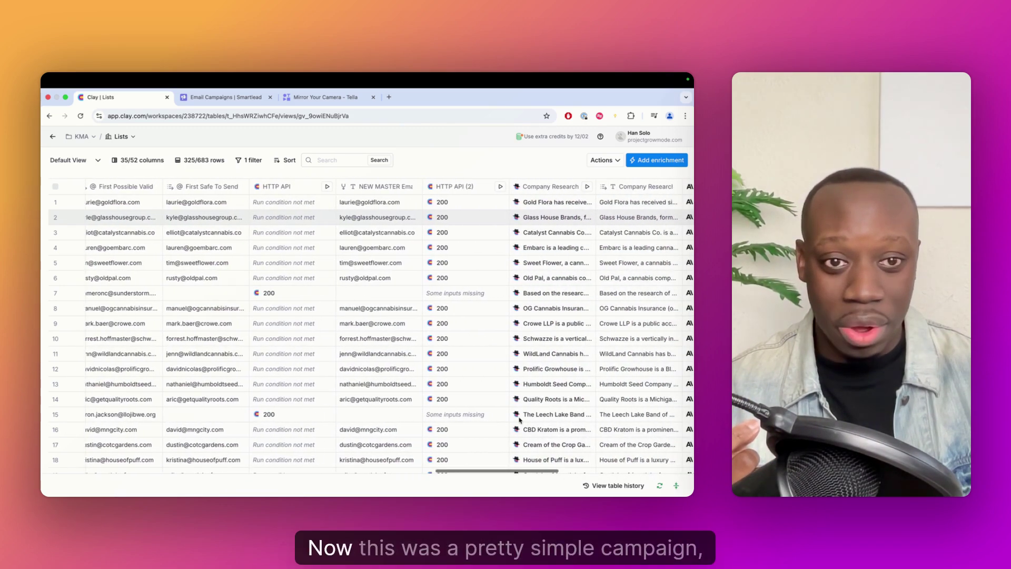
scroll(520, 420, right, 6)
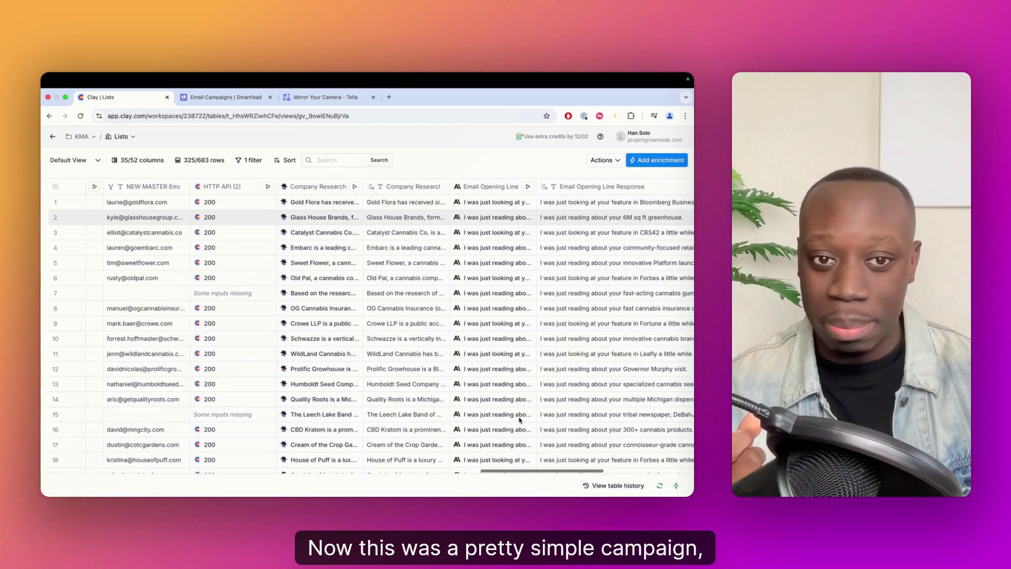
click(340, 186)
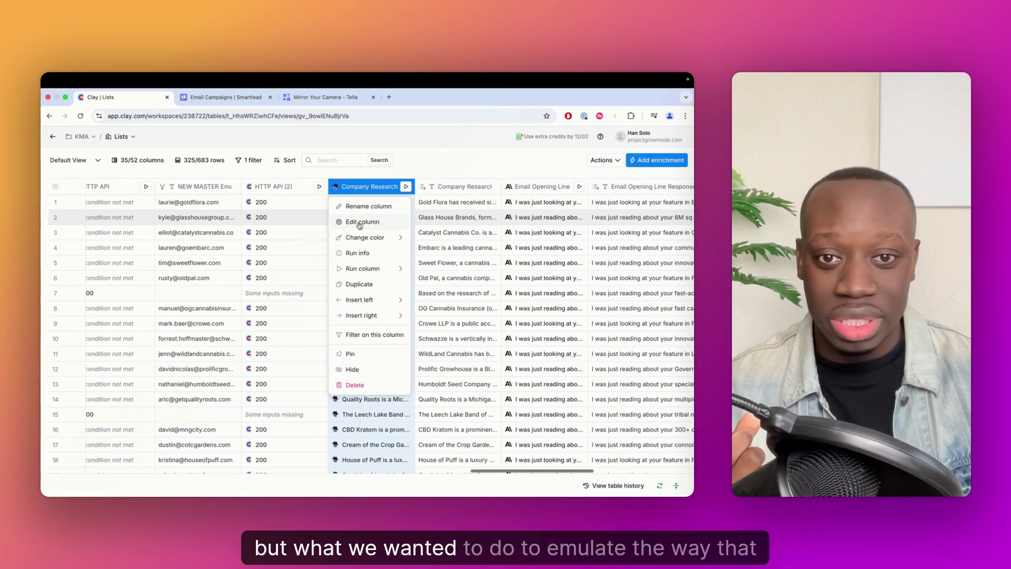
click(361, 223)
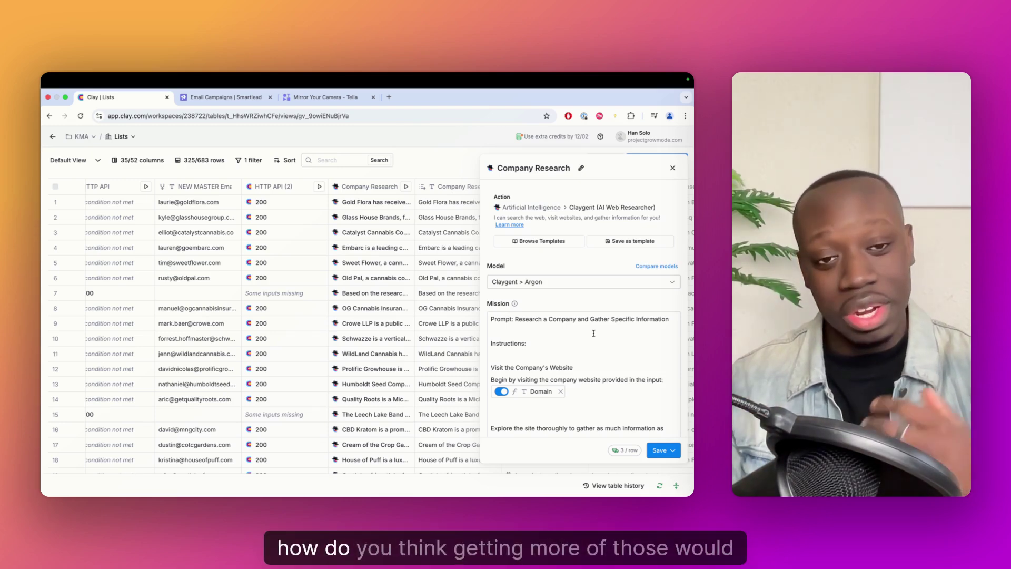
- Review the Claygent model choice and the opening instructions of the Company Research mission prompt, including the Domain input
scroll(594, 333, down, 1)
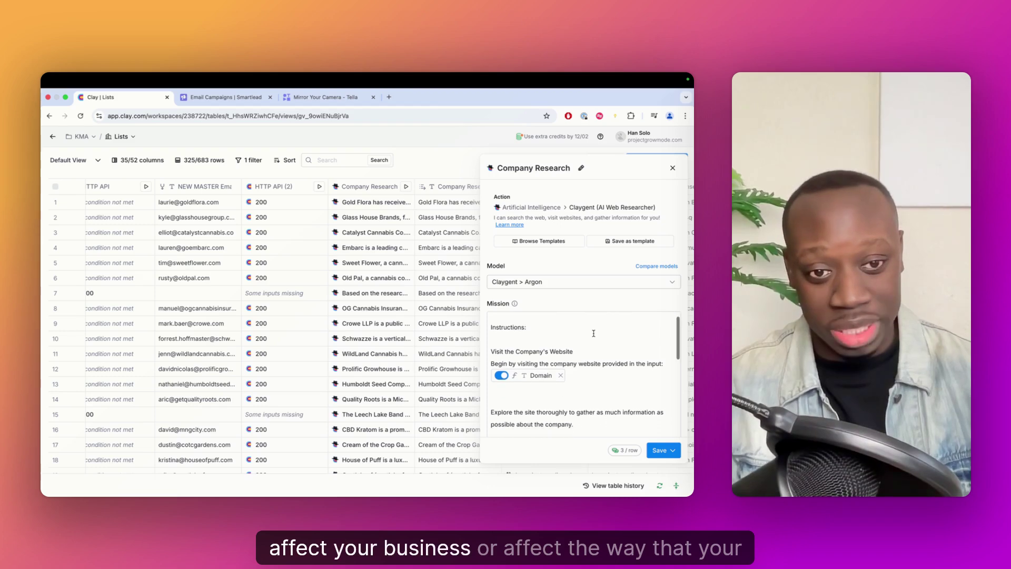
scroll(593, 334, down, 1)
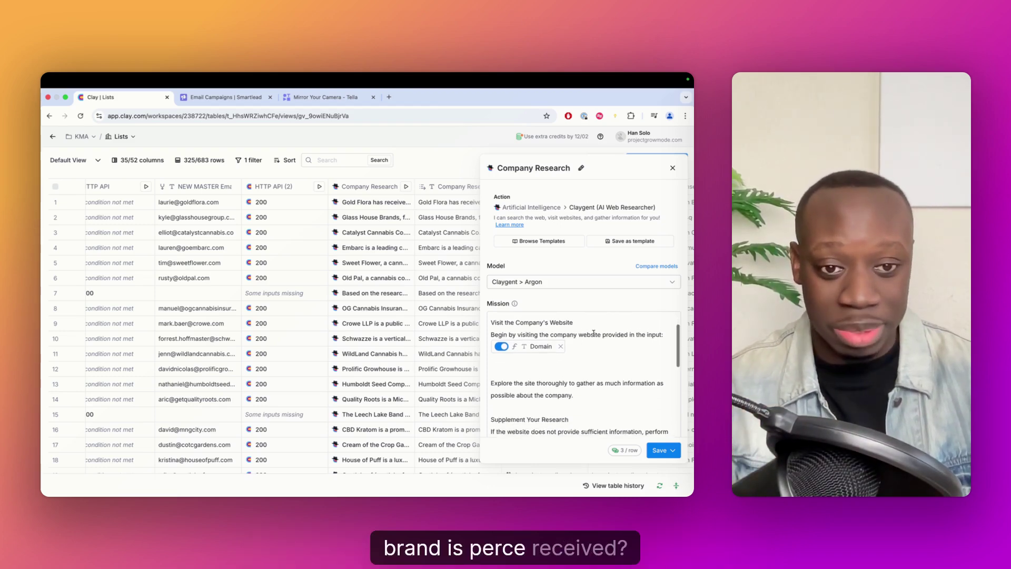
scroll(537, 319, up, 3)
scroll(498, 227, down, 1)
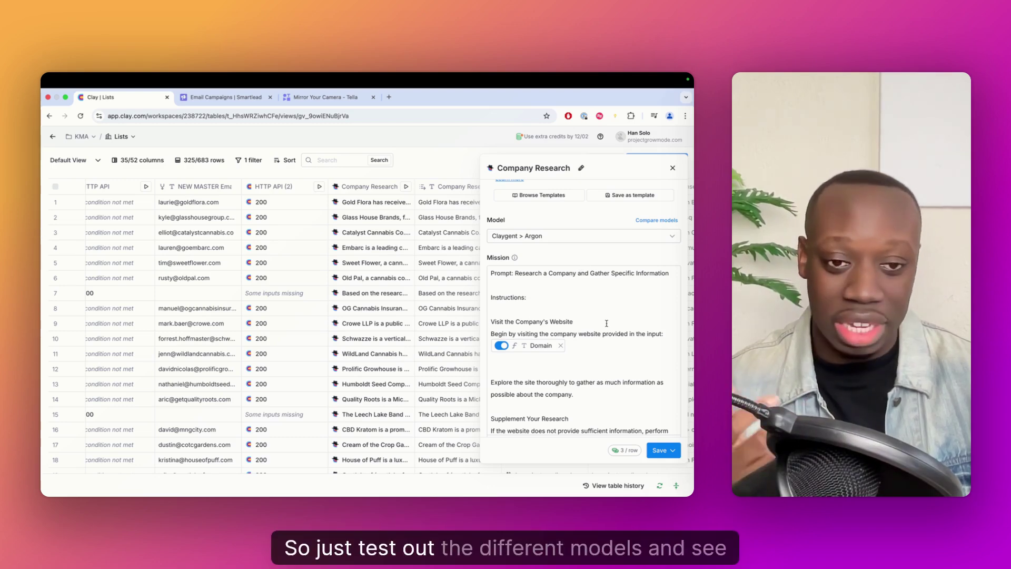
scroll(605, 322, down, 1)
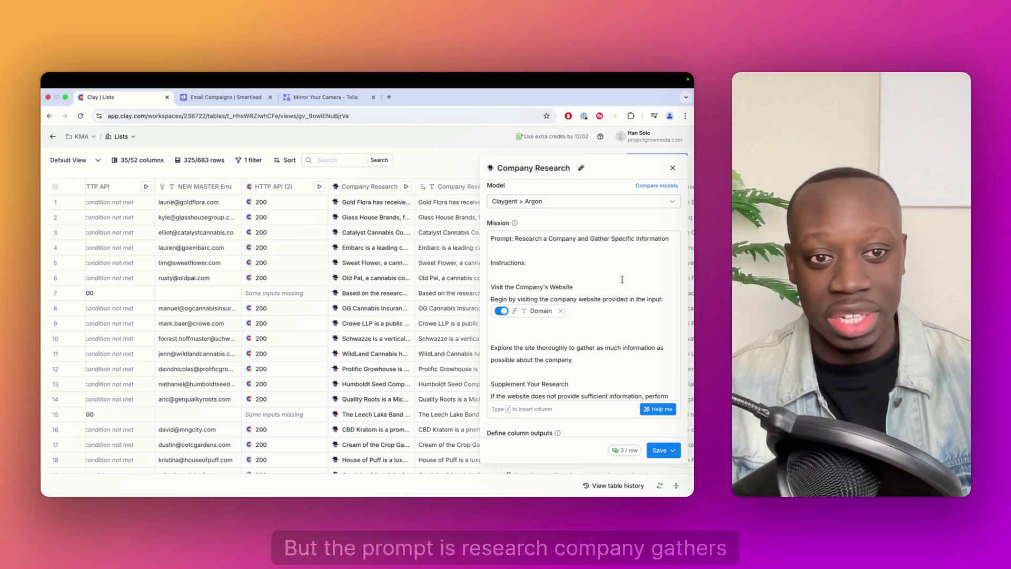
scroll(578, 276, down, 1)
scroll(597, 302, down, 1)
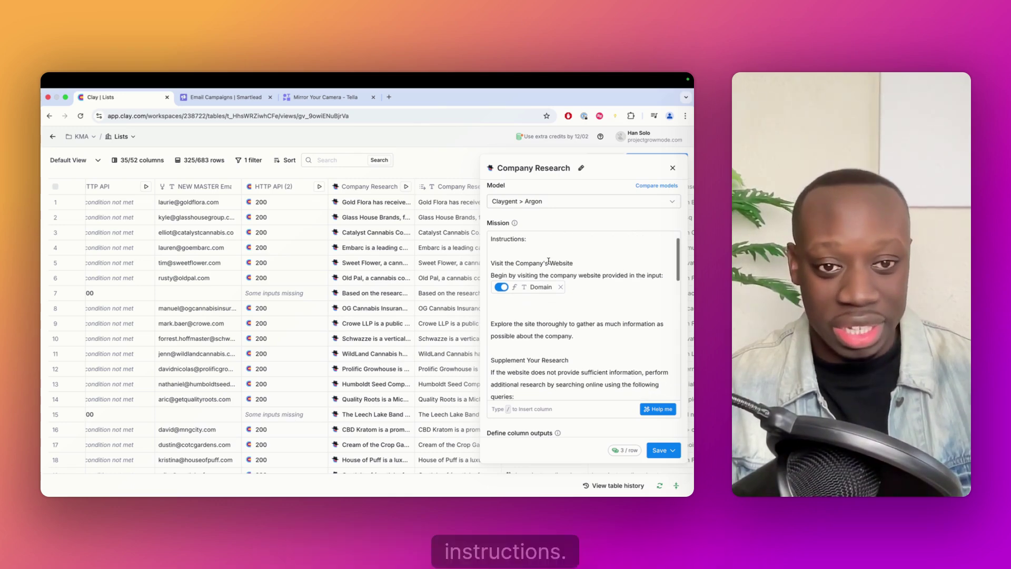
- Read the mission prompt's Media Features, Case Studies or Past Work and Output Requirements sections, and close the column settings
right_click(580, 307)
click(580, 308)
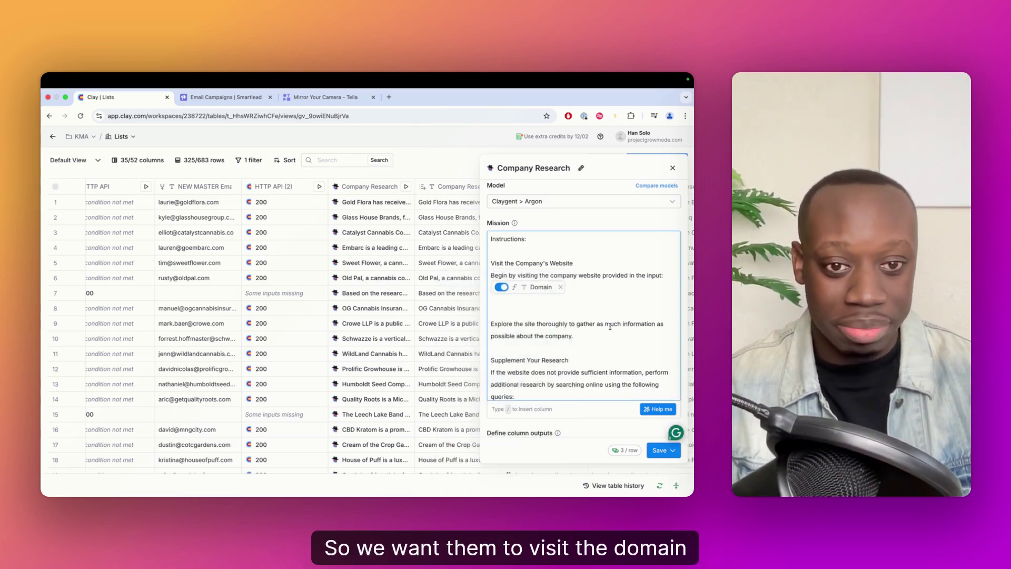
scroll(536, 272, down, 10)
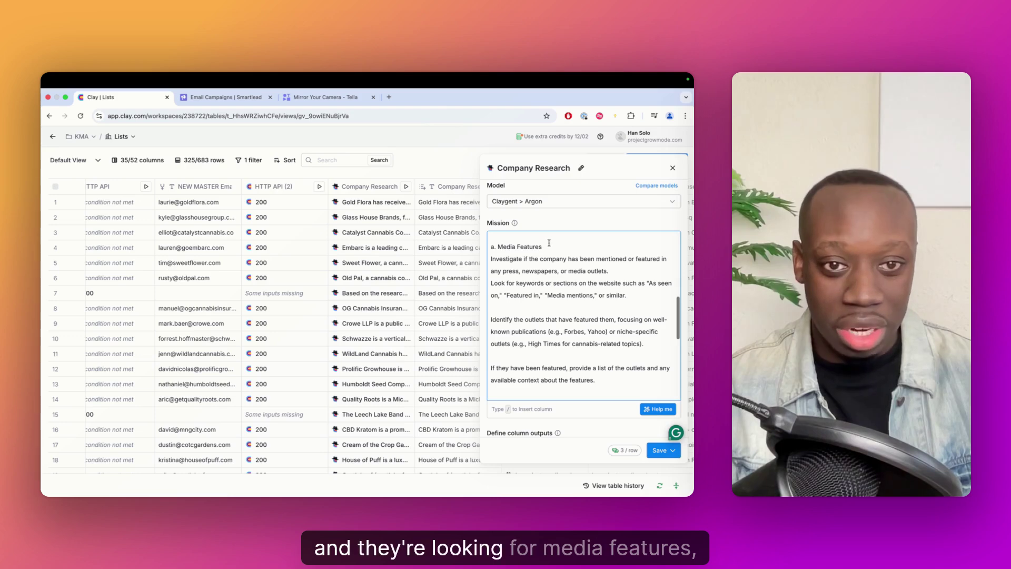
scroll(505, 249, down, 10)
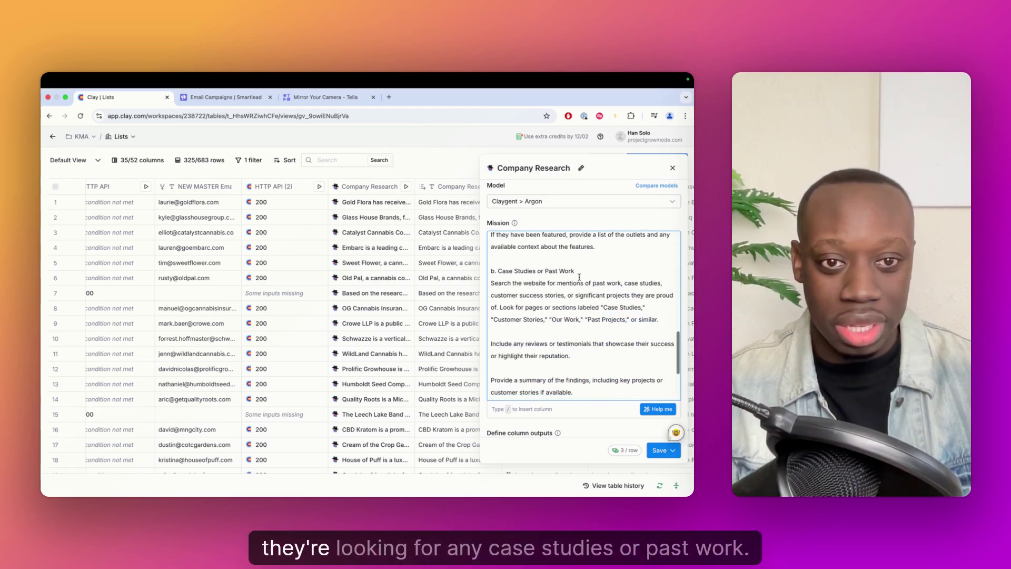
drag(490, 282, 506, 278)
scroll(579, 310, down, 4)
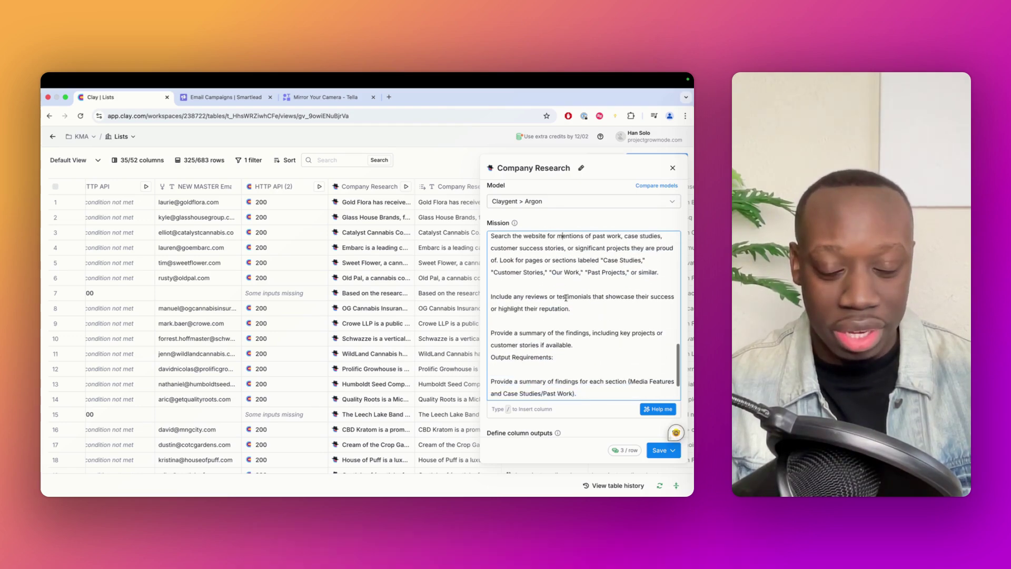
click(672, 168)
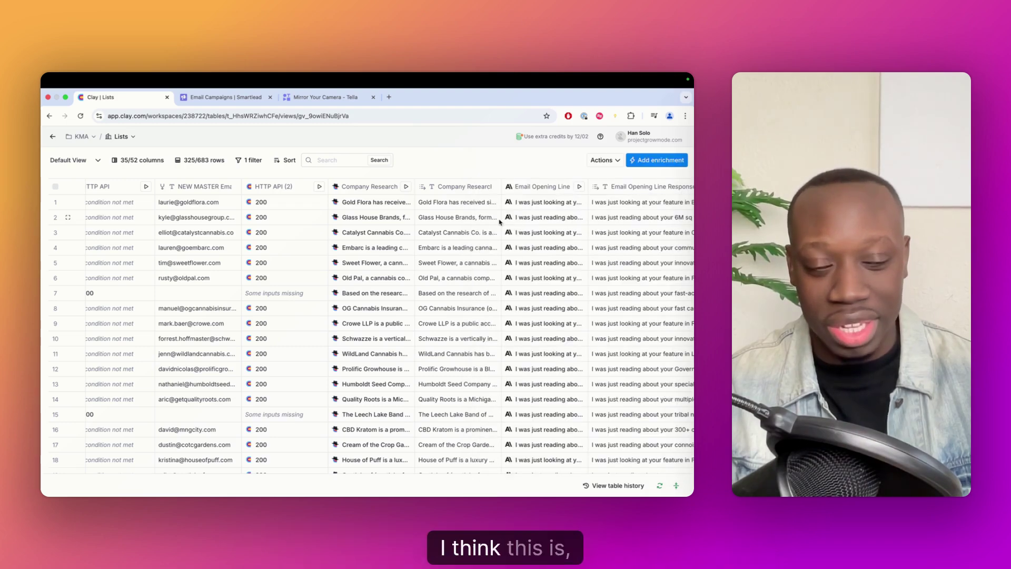
- View the Company Research cell details for Gold Flora and Glass House Brands, closing each one
click(380, 203)
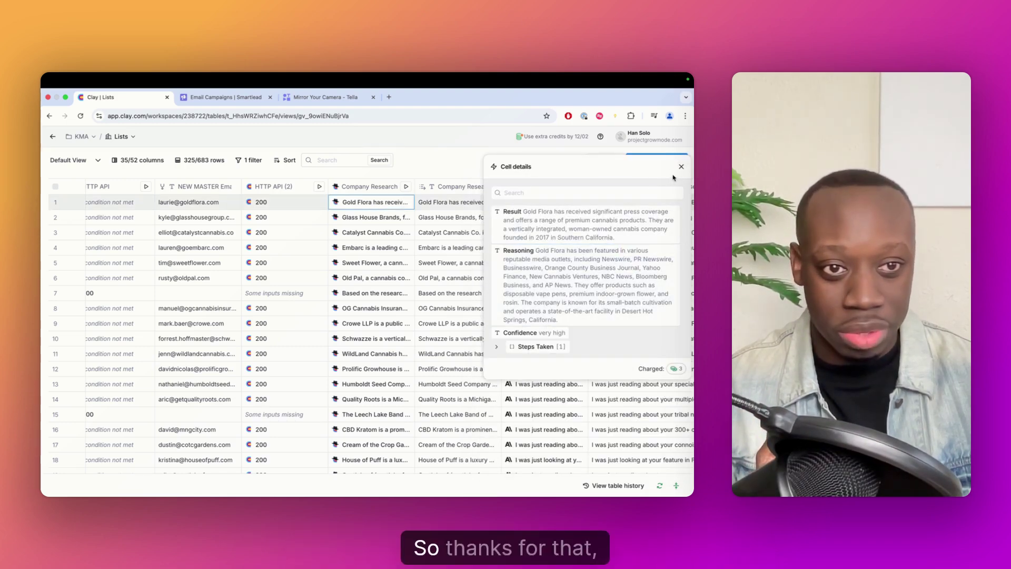
click(681, 167)
click(354, 219)
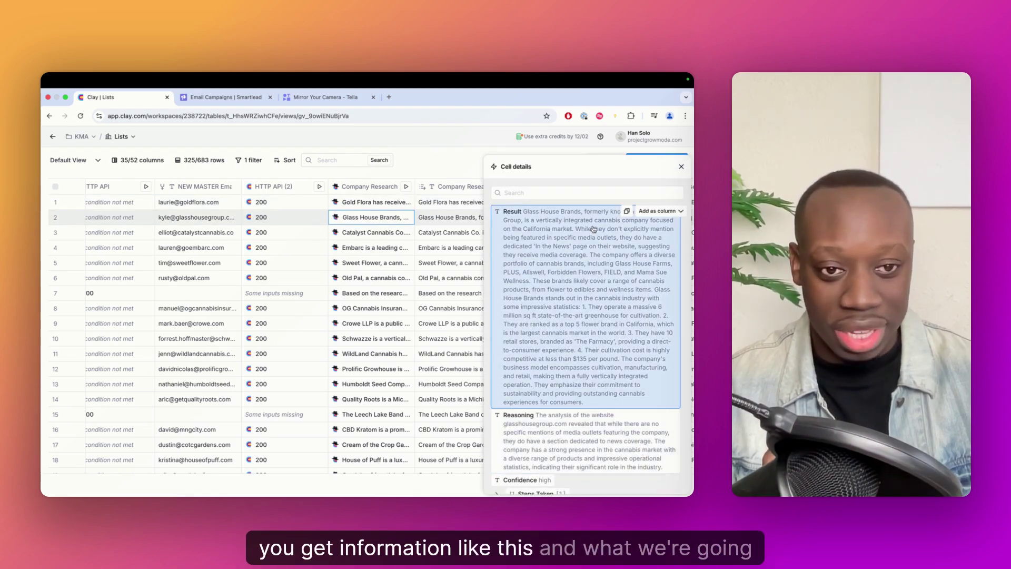
click(681, 167)
- Examine the Email Opening Line Response column beside the company research, starting with Gold Flora's opening line
scroll(452, 221, right, 5)
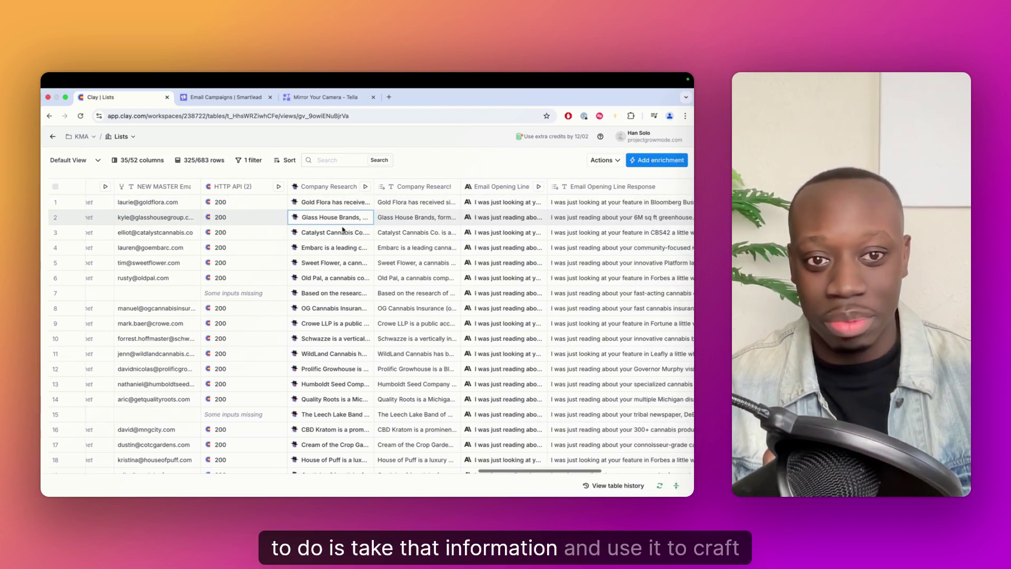
scroll(453, 221, right, 3)
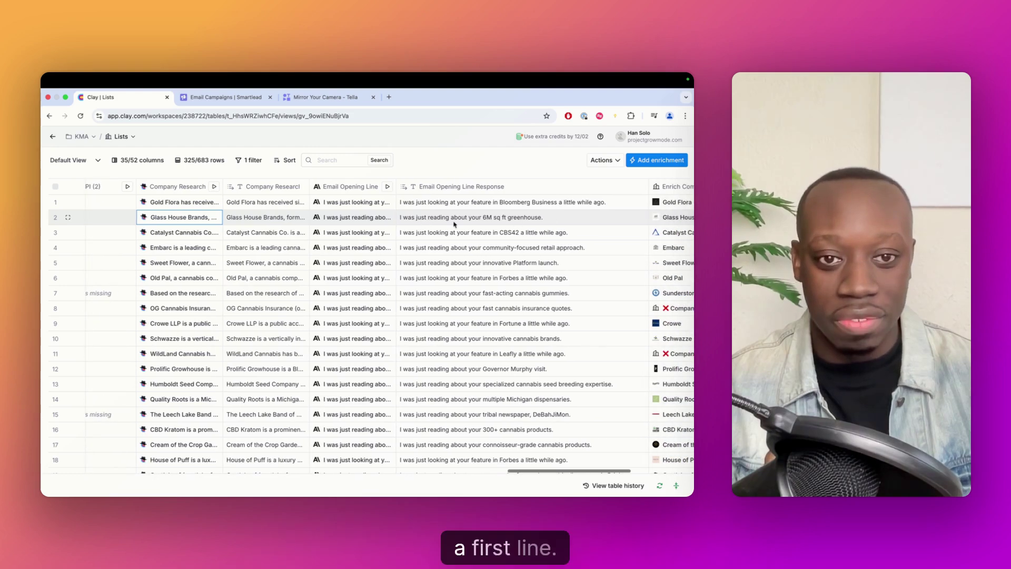
click(412, 207)
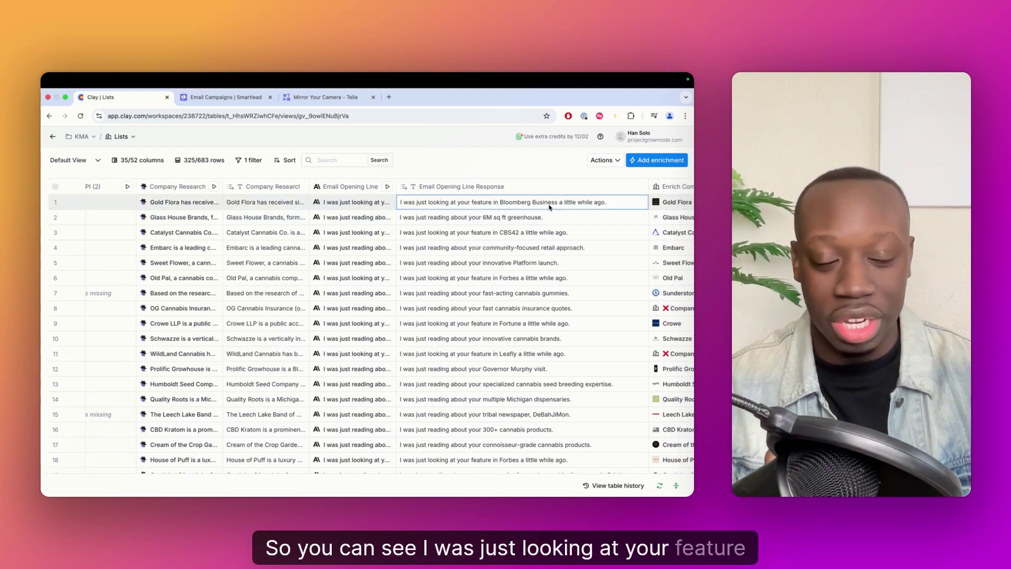
scroll(568, 206, right, 2)
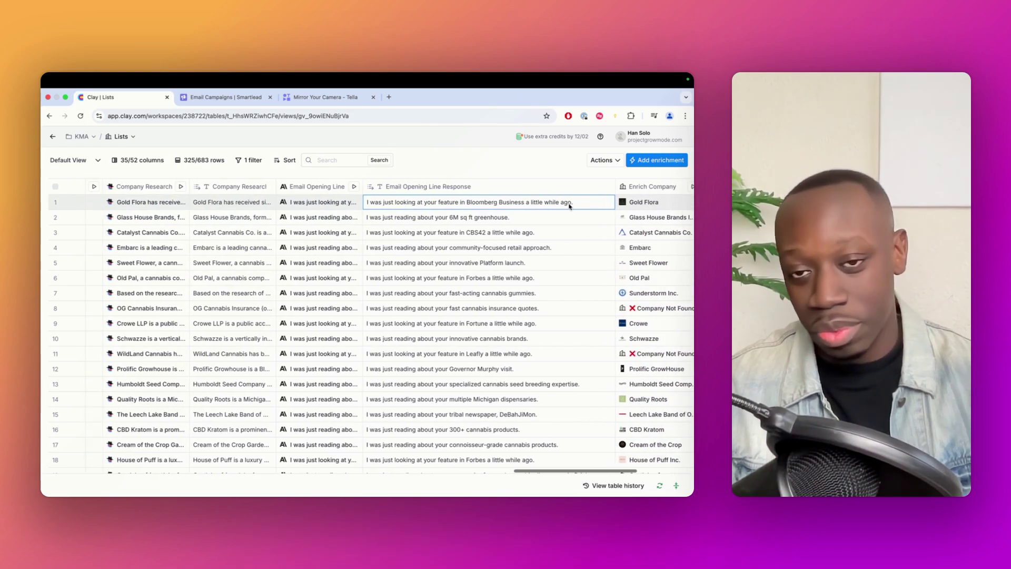
scroll(568, 206, left, 3)
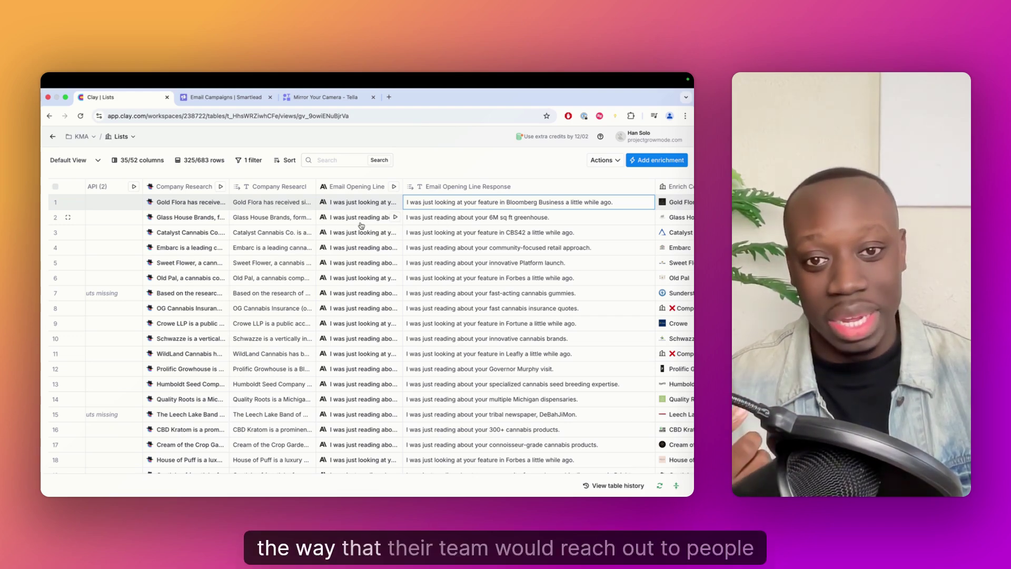
scroll(361, 225, left, 2)
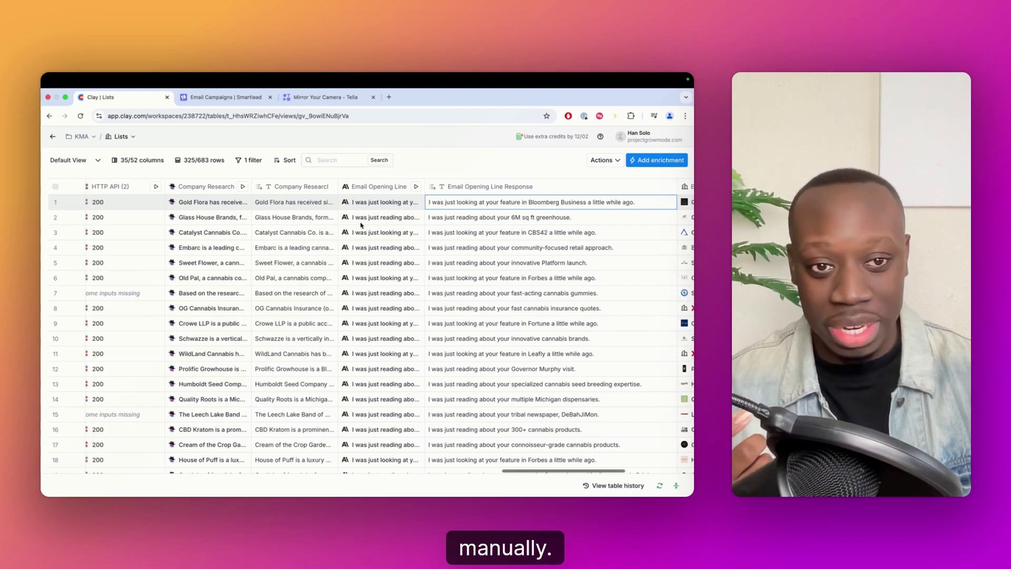
- Check the Enrich Company, Employee Count and Add Lead to Campaign columns, and switch to the Smartlead email campaigns page
scroll(361, 225, right, 3)
scroll(362, 225, right, 5)
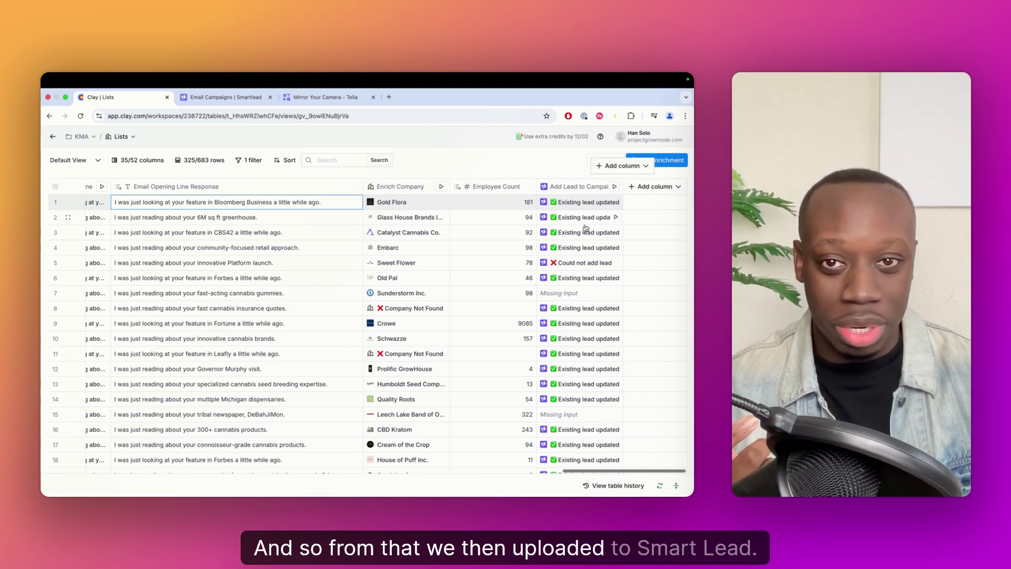
click(226, 97)
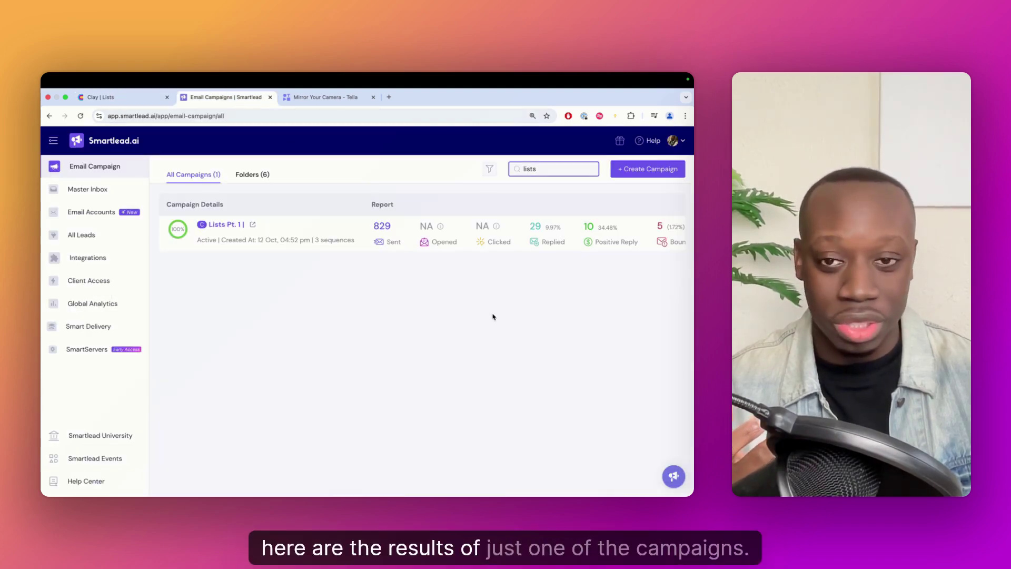